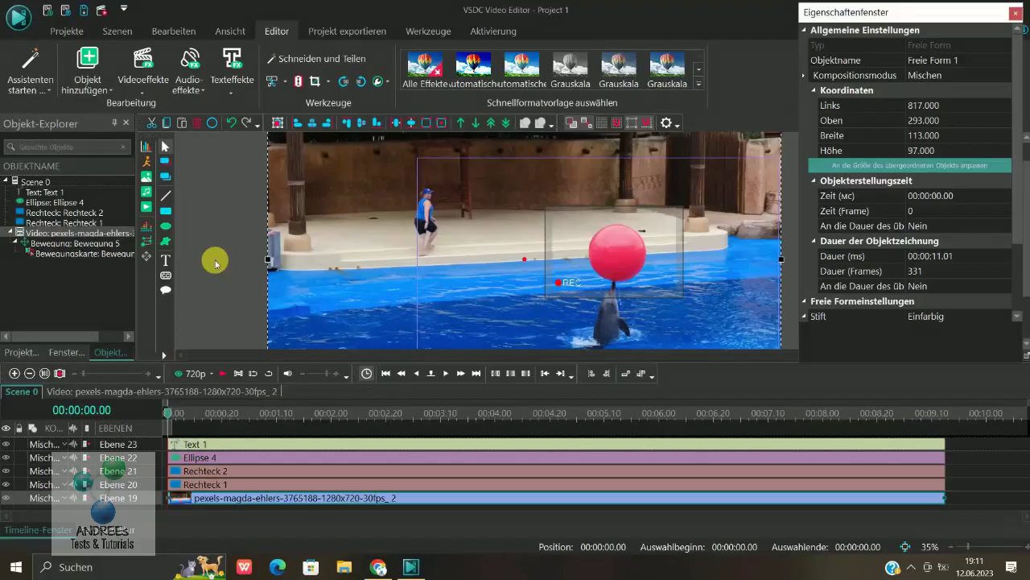
- Enlarge the preview area and zoom the canvas from 35% to 37%
{"action": "mouse_move", "coordinate": [288, 371]}
{"action": "left_mouse_down"}
{"action": "mouse_move", "coordinate": [302, 436]}
{"action": "mouse_move", "coordinate": [302, 426]}
{"action": "left_mouse_up"}
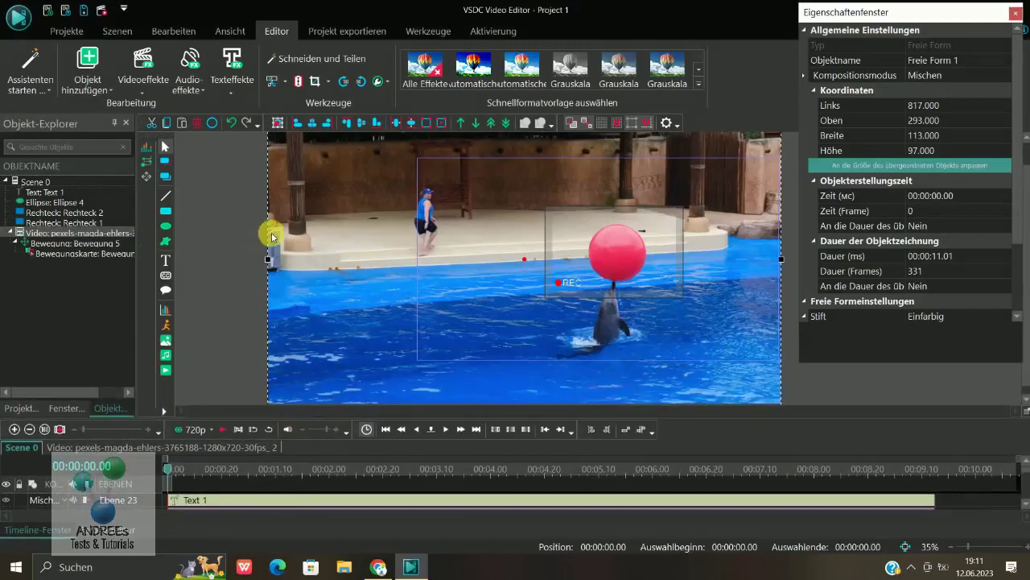
{"action": "scroll", "coordinate": [710, 200], "scroll_direction": "up", "scroll_amount": 1}
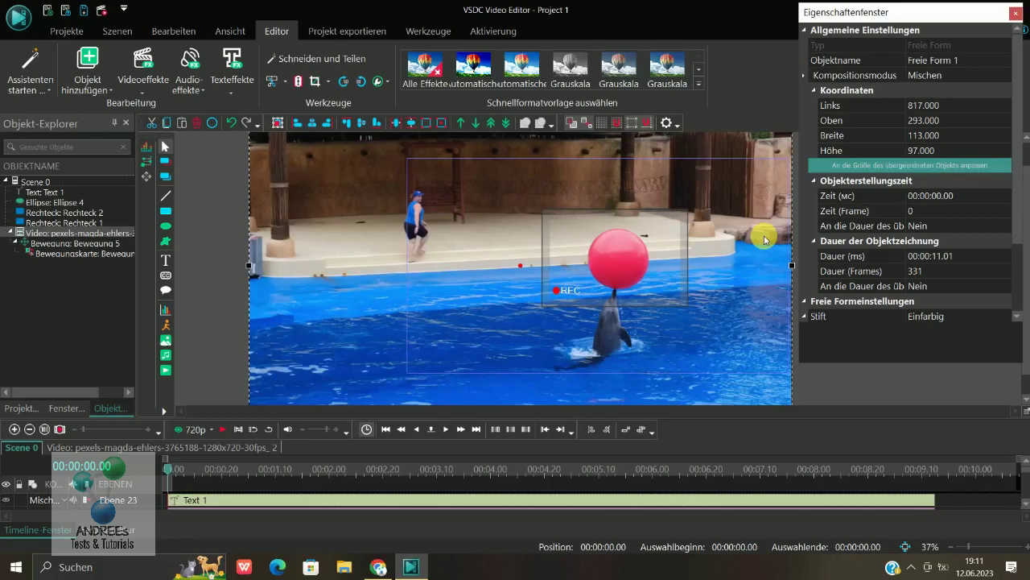
{"action": "left_click", "coordinate": [197, 429]}
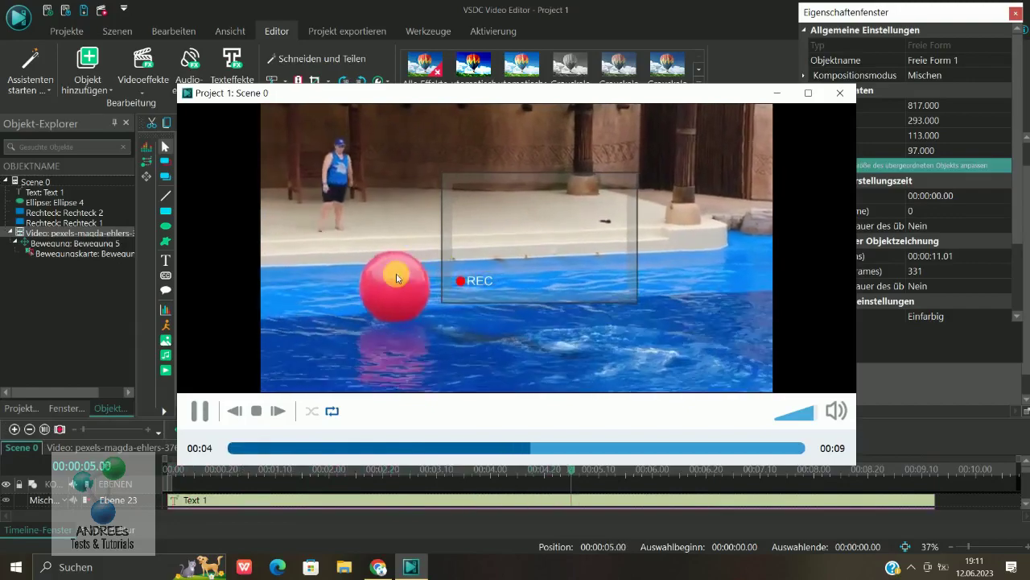
{"action": "left_click", "coordinate": [840, 92]}
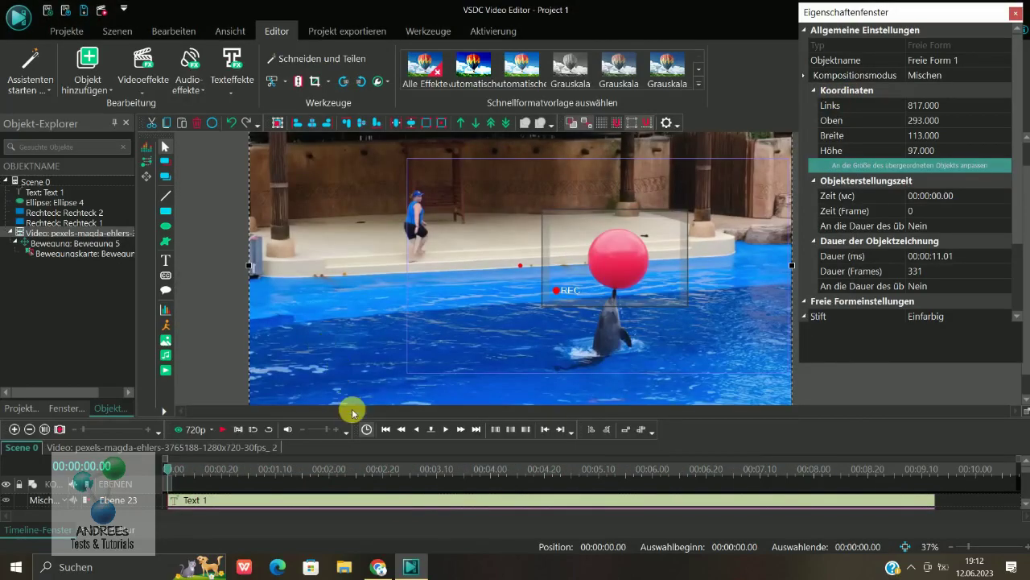
- Expand the timeline panel so all five layers are visible
{"action": "left_click_drag", "start_coordinate": [360, 425], "coordinate": [368, 314]}
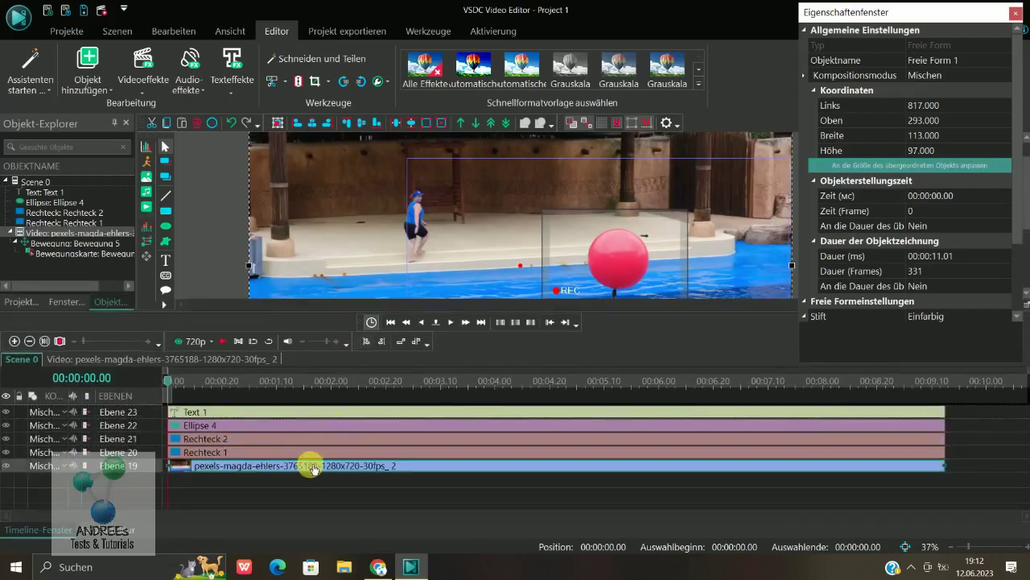
{"action": "right_click", "coordinate": [313, 469]}
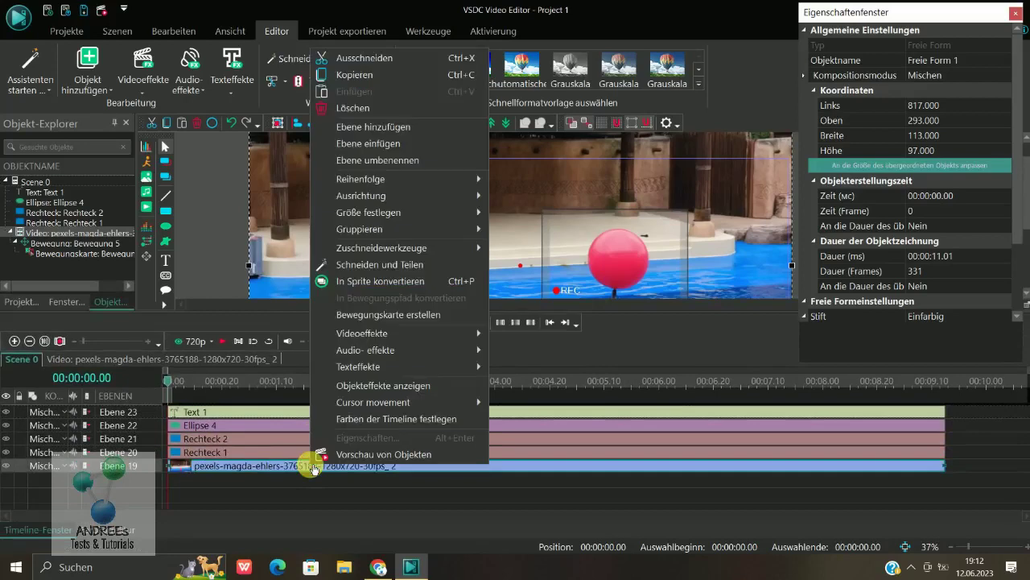
{"action": "left_click", "coordinate": [515, 485]}
- Preview the Text, Ellipse and Rechteck clips delayed to frame 18, then move them back to 0
{"action": "left_click_drag", "start_coordinate": [950, 451], "coordinate": [920, 410]}
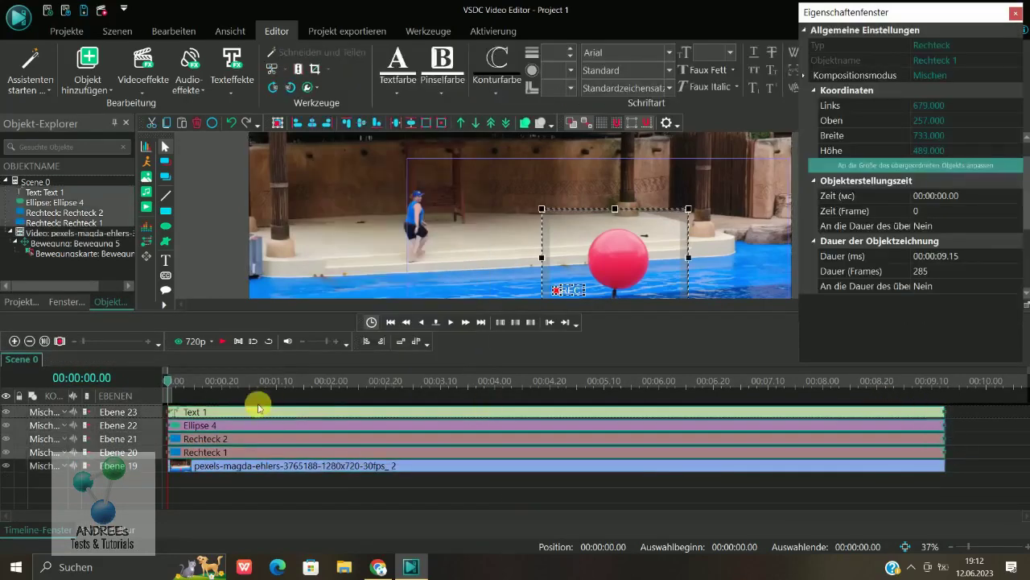
{"action": "left_click_drag", "start_coordinate": [244, 412], "coordinate": [293, 412]}
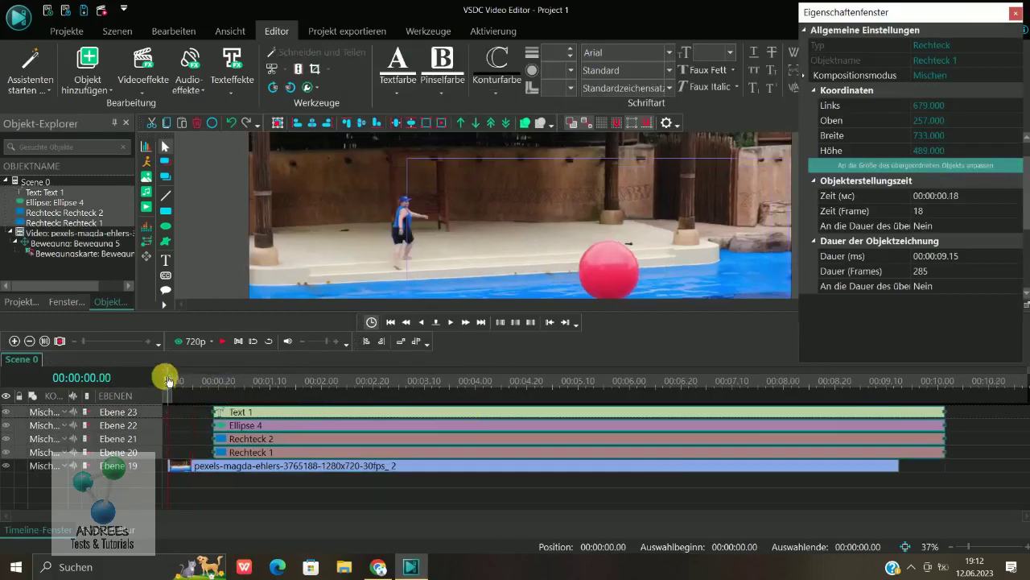
{"action": "left_click", "coordinate": [178, 341]}
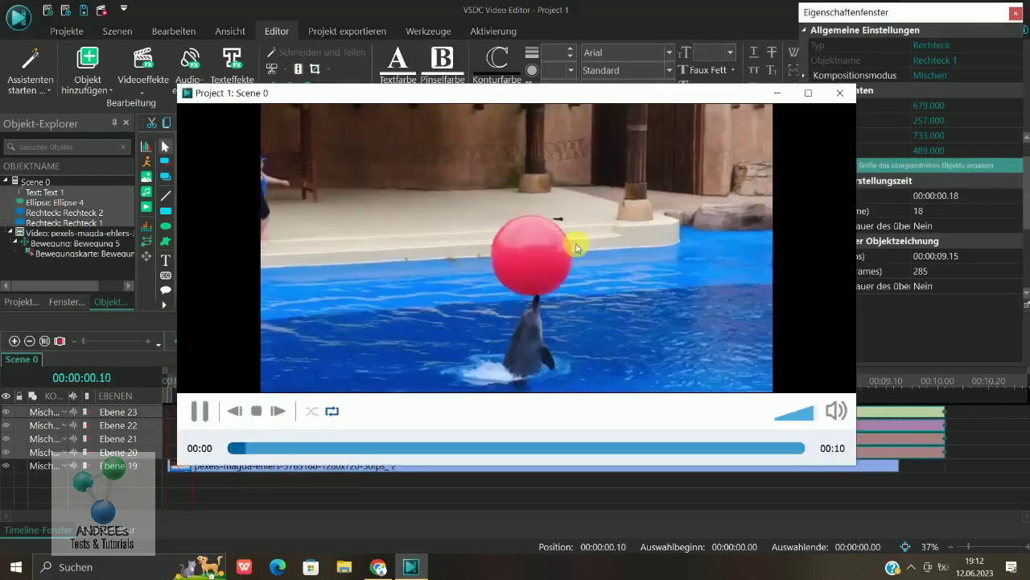
{"action": "left_click", "coordinate": [836, 95]}
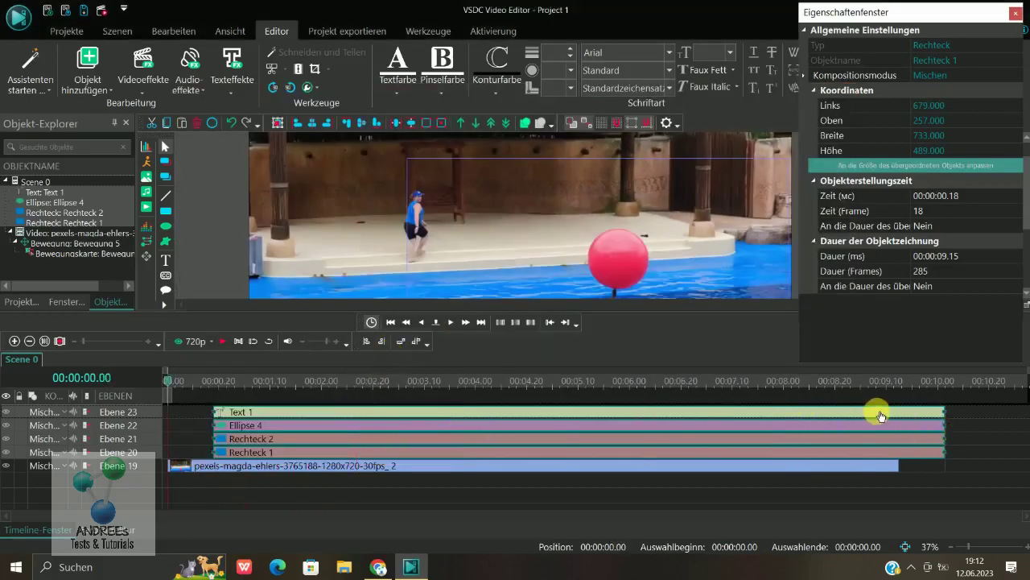
{"action": "left_click_drag", "start_coordinate": [882, 416], "coordinate": [824, 414]}
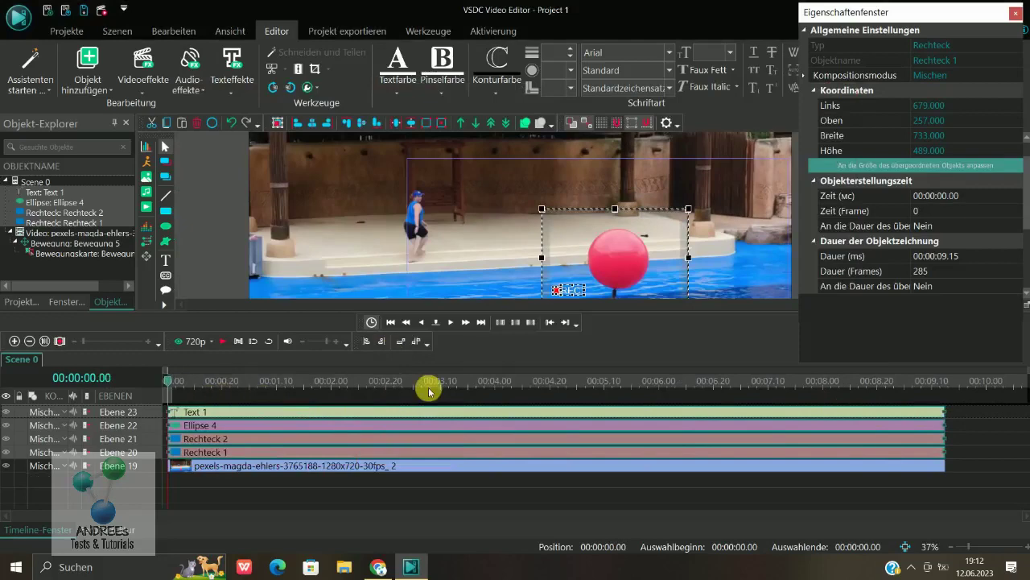
{"action": "left_click", "coordinate": [444, 464]}
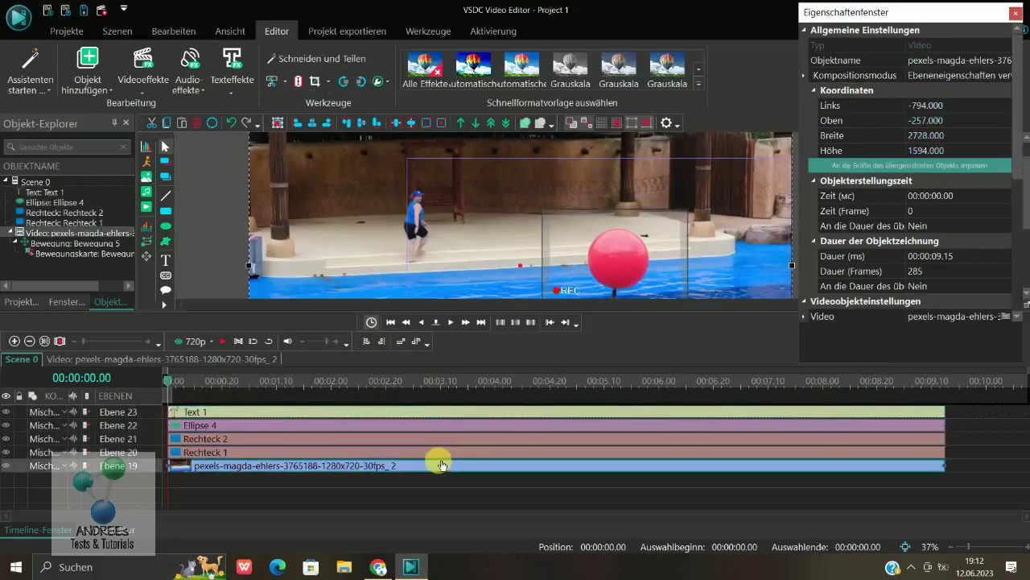
- Save a motion map of the dolphin clip as kameratracking.mproj in Downloads, overwriting the old file
{"action": "right_click", "coordinate": [442, 469]}
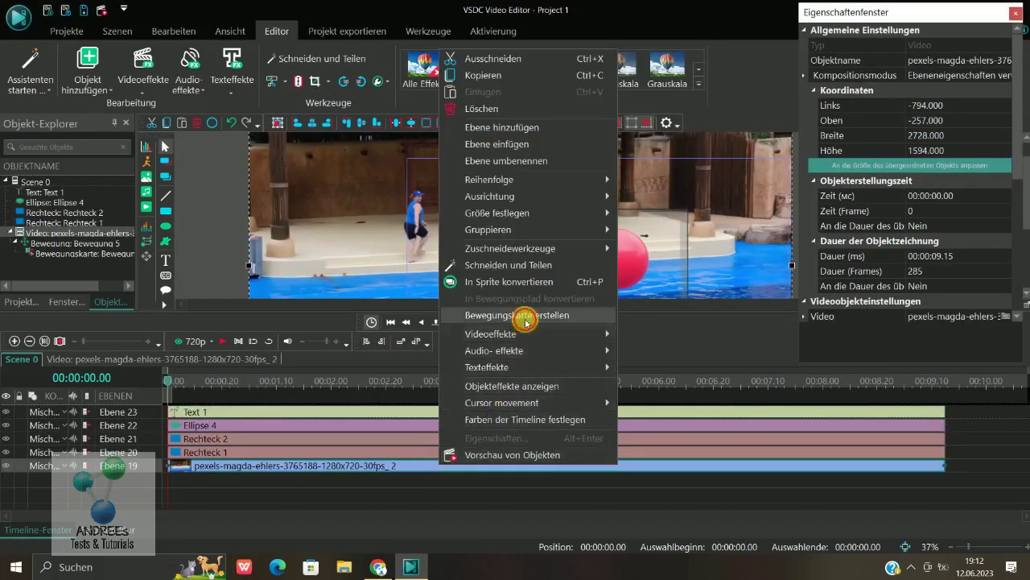
{"action": "left_click", "coordinate": [459, 380]}
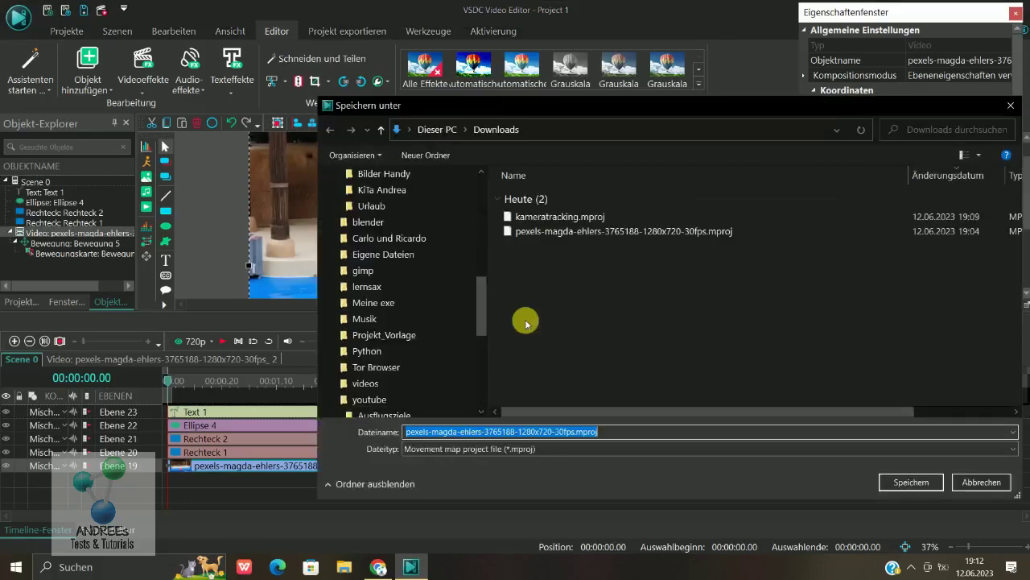
{"action": "left_click", "coordinate": [558, 216]}
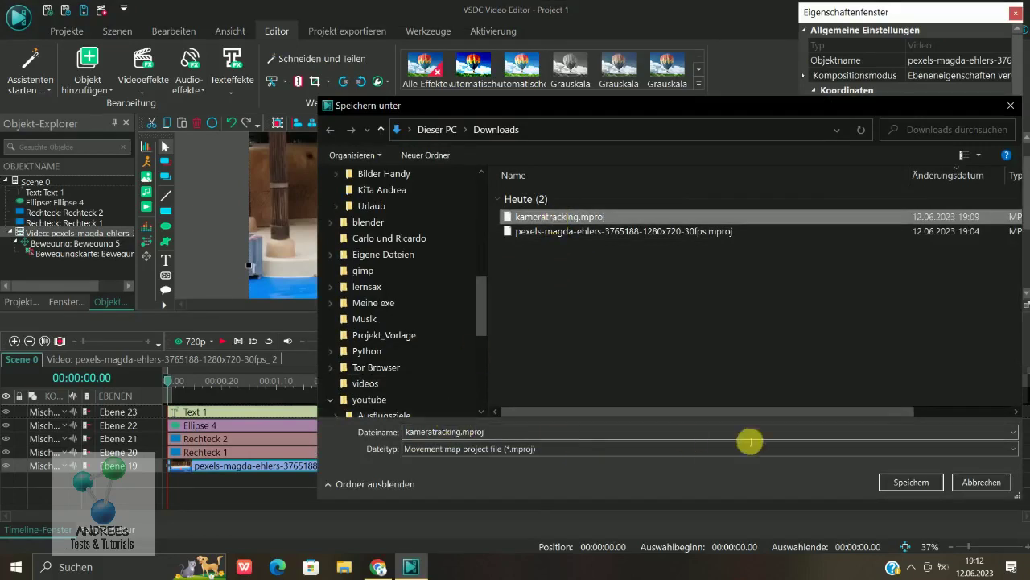
{"action": "left_click", "coordinate": [901, 486]}
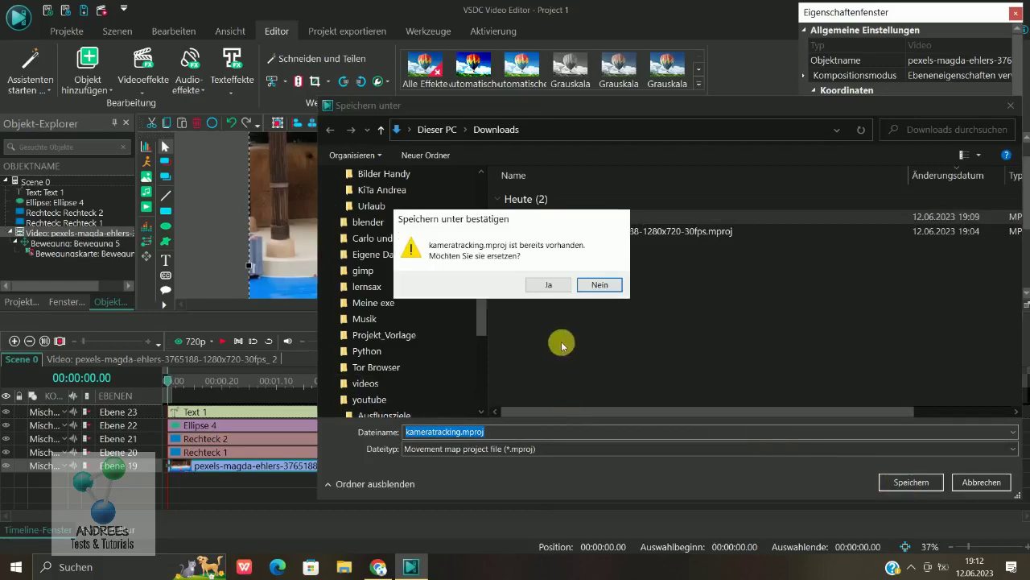
{"action": "left_click", "coordinate": [551, 285]}
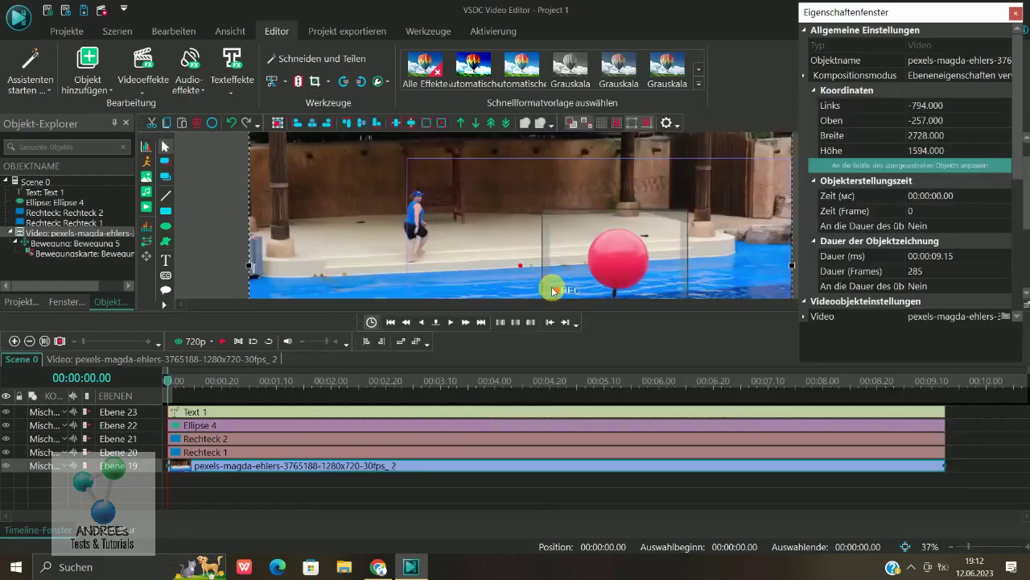
- In the Verfolgung tracker, zoom in and fit the tracking box tightly around the red ball
{"action": "left_click", "coordinate": [370, 324]}
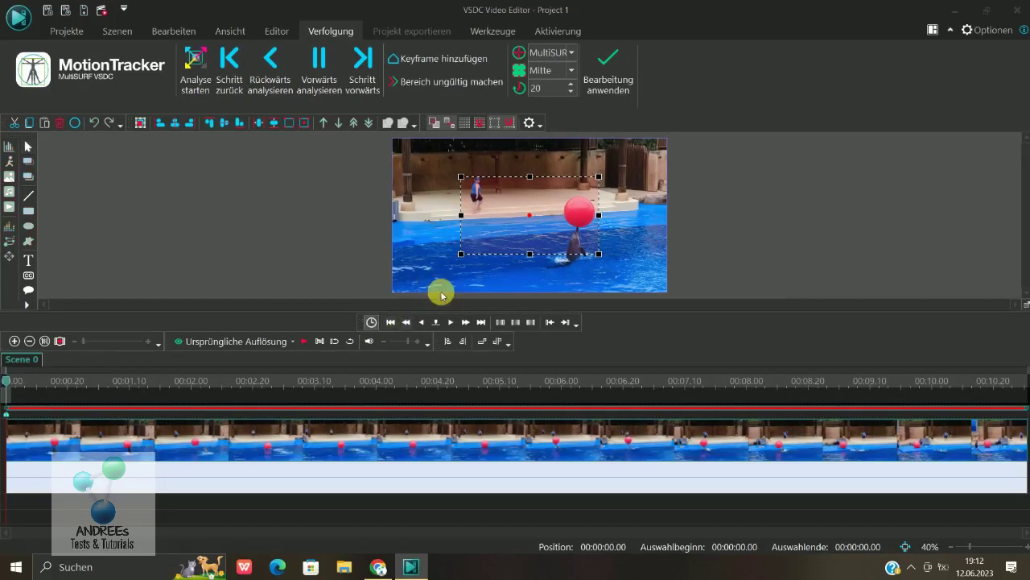
{"action": "left_click_drag", "start_coordinate": [476, 311], "coordinate": [475, 347]}
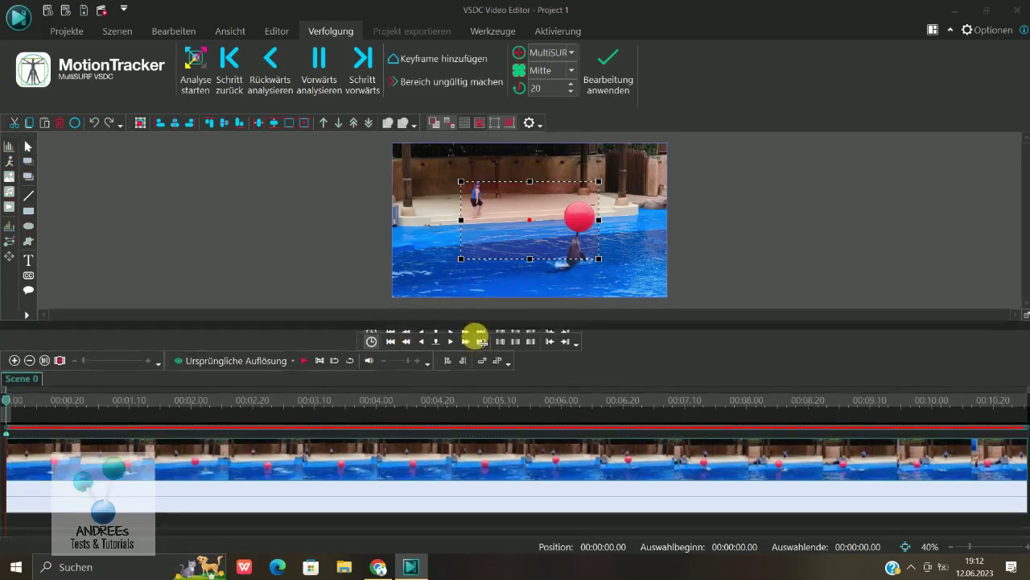
{"action": "scroll", "coordinate": [557, 235], "scroll_direction": "up", "scroll_amount": 2, "text": "ctrl"}
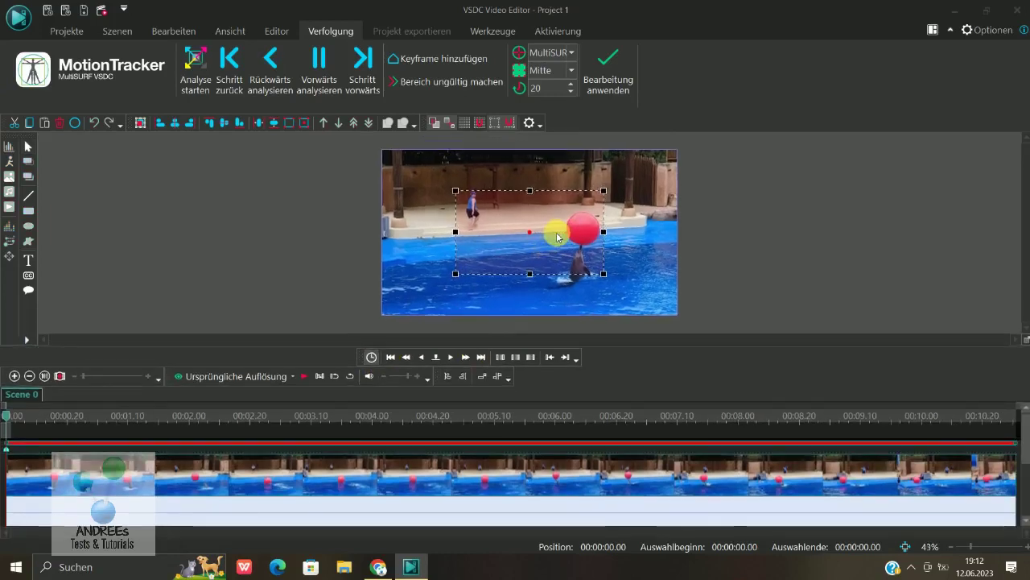
{"action": "left_click_drag", "start_coordinate": [455, 194], "coordinate": [570, 245]}
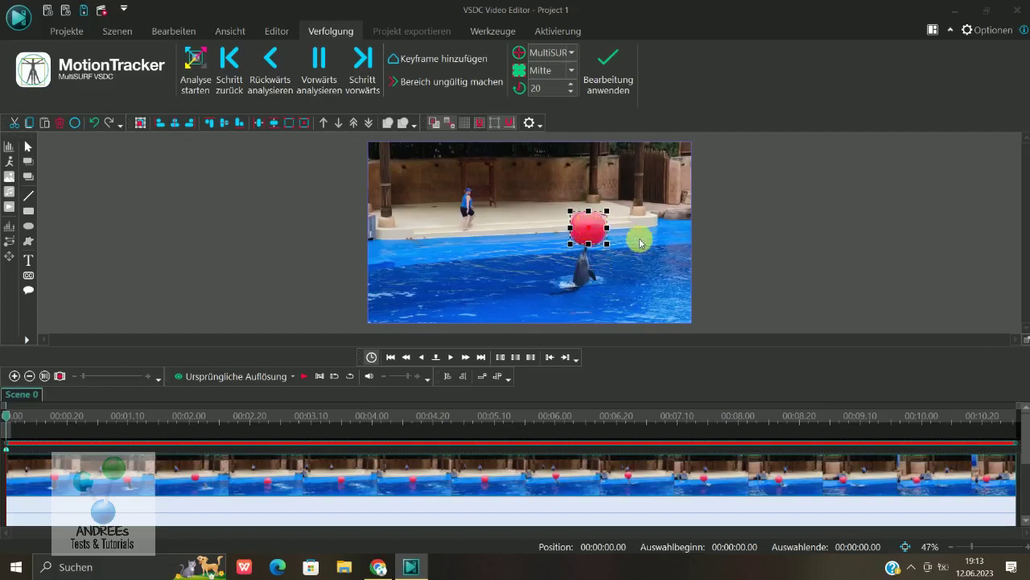
- Run Analyse starten in the MotionTracker until the whole clip is analysed
{"action": "left_click", "coordinate": [199, 70]}
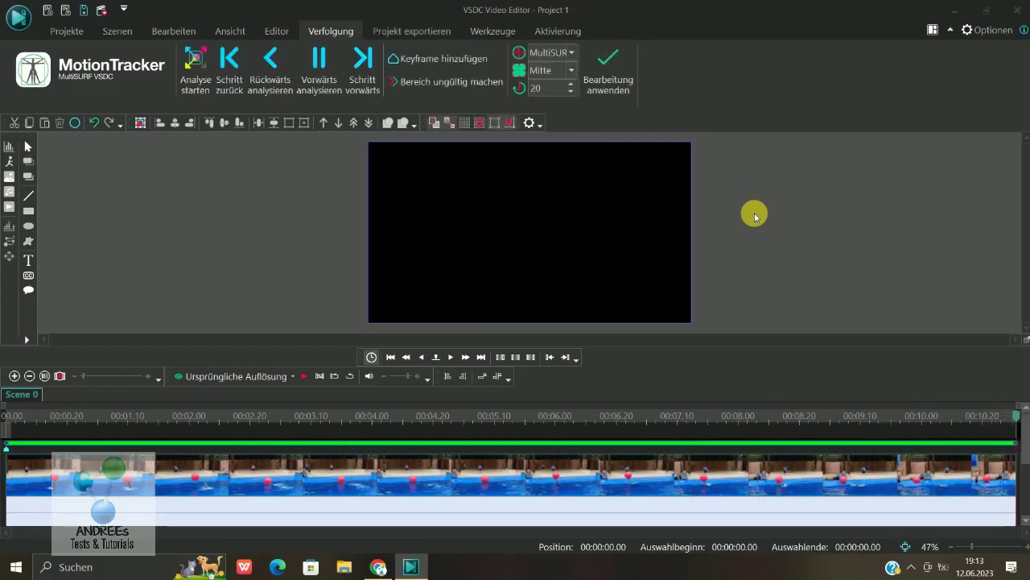
- Apply the tracking with Bearbeitung anwenden, confirm saving, and enlarge the preview
{"action": "left_click", "coordinate": [596, 66]}
{"action": "left_click", "coordinate": [464, 277]}
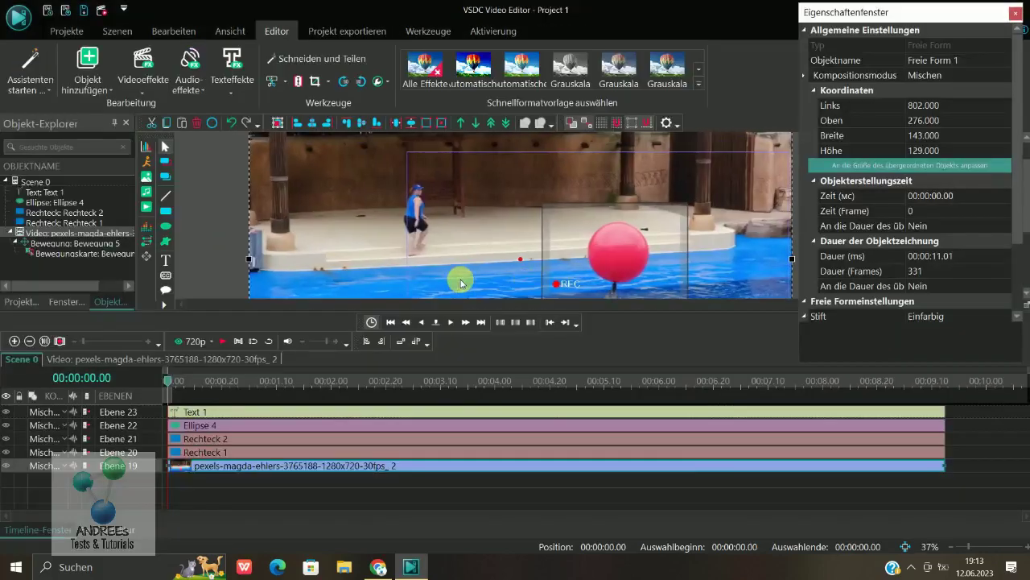
{"action": "left_click_drag", "start_coordinate": [471, 312], "coordinate": [468, 385]}
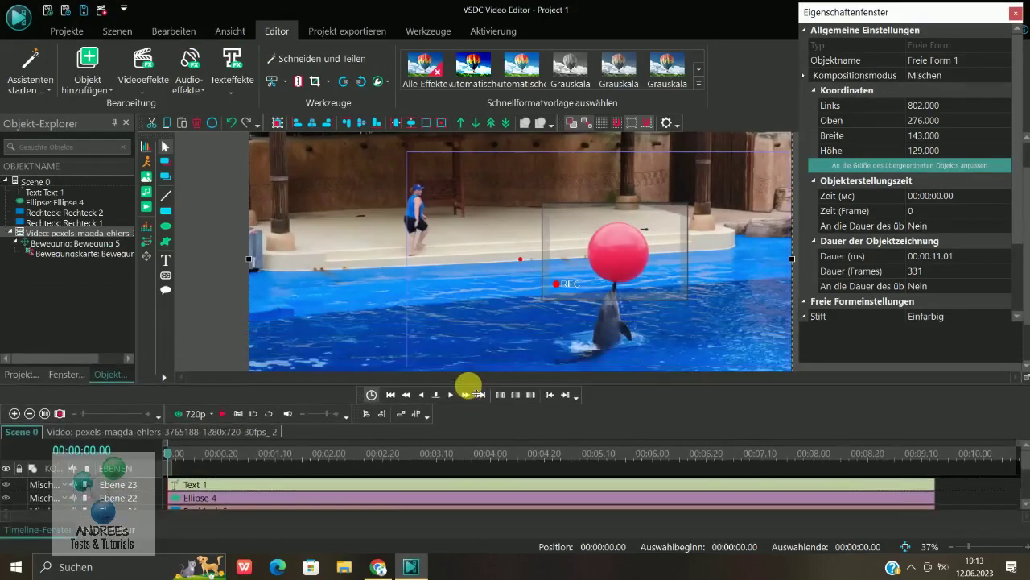
- Insert a Bewegungskarte from kameratracking.mproj into the dolphin video's Bewegung 5 effect (ID 5)
{"action": "left_click_drag", "start_coordinate": [398, 383], "coordinate": [398, 331]}
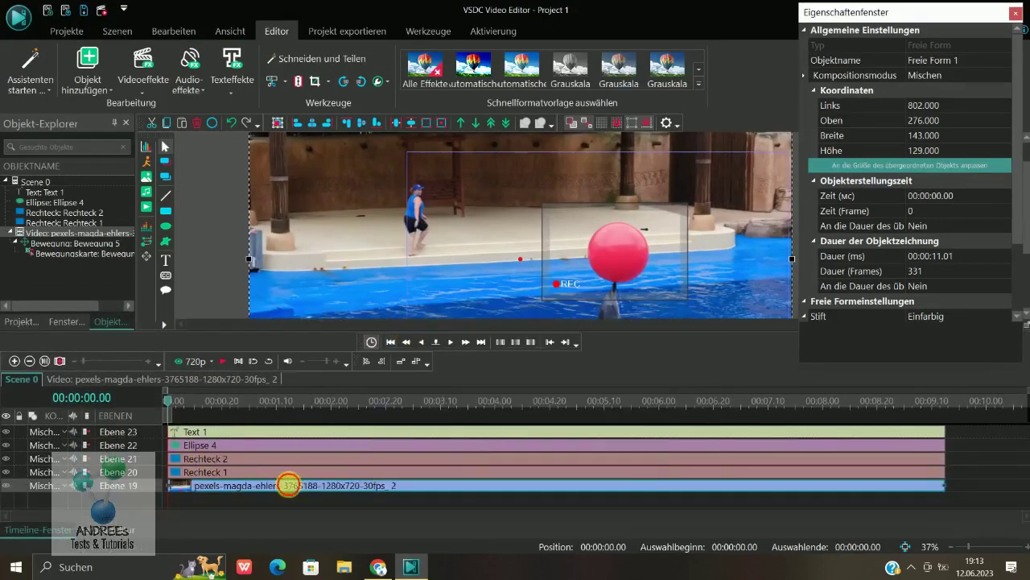
{"action": "double_click", "coordinate": [290, 486]}
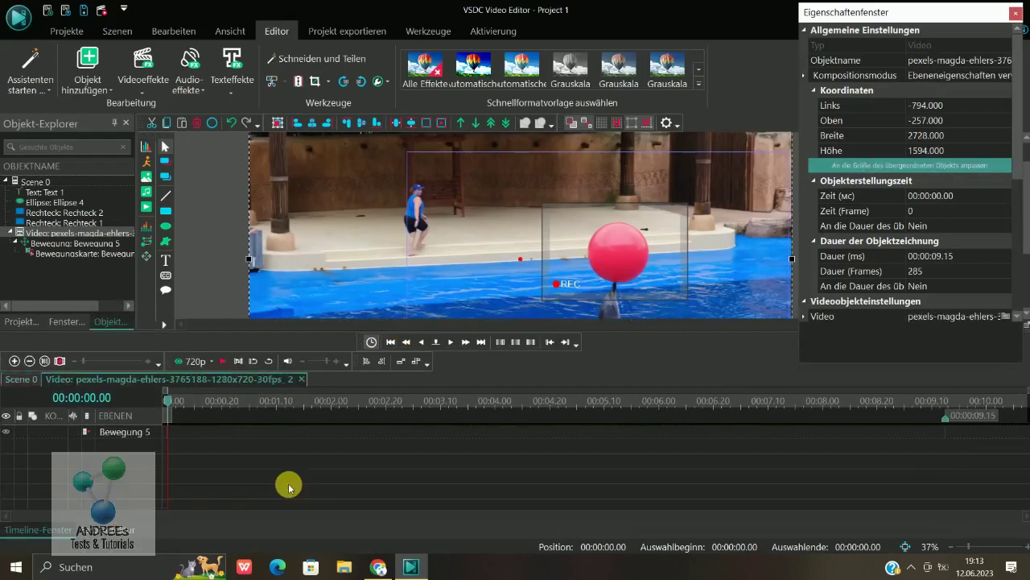
{"action": "left_click", "coordinate": [108, 91]}
{"action": "mouse_move", "coordinate": [138, 398]}
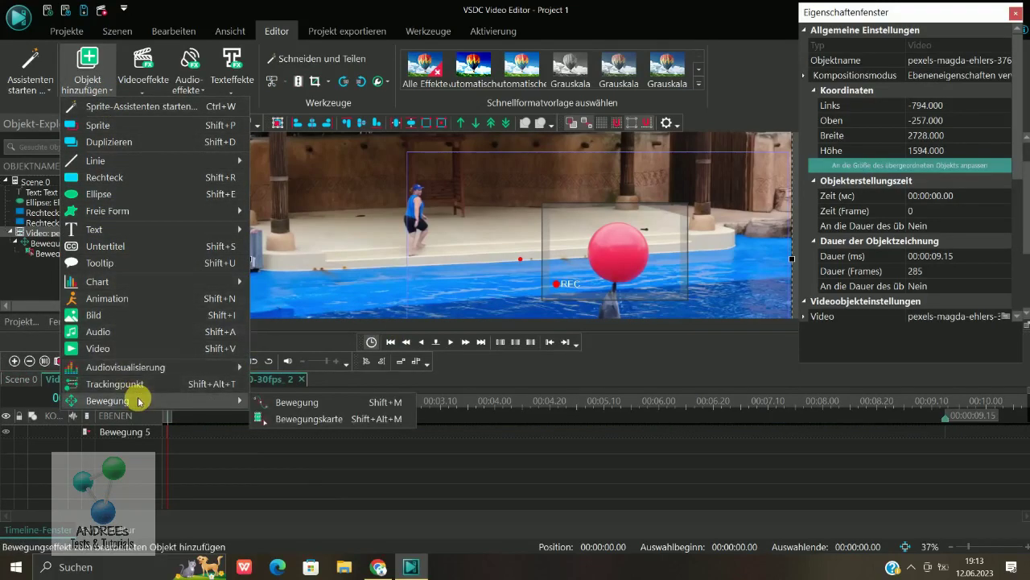
{"action": "left_click", "coordinate": [297, 419]}
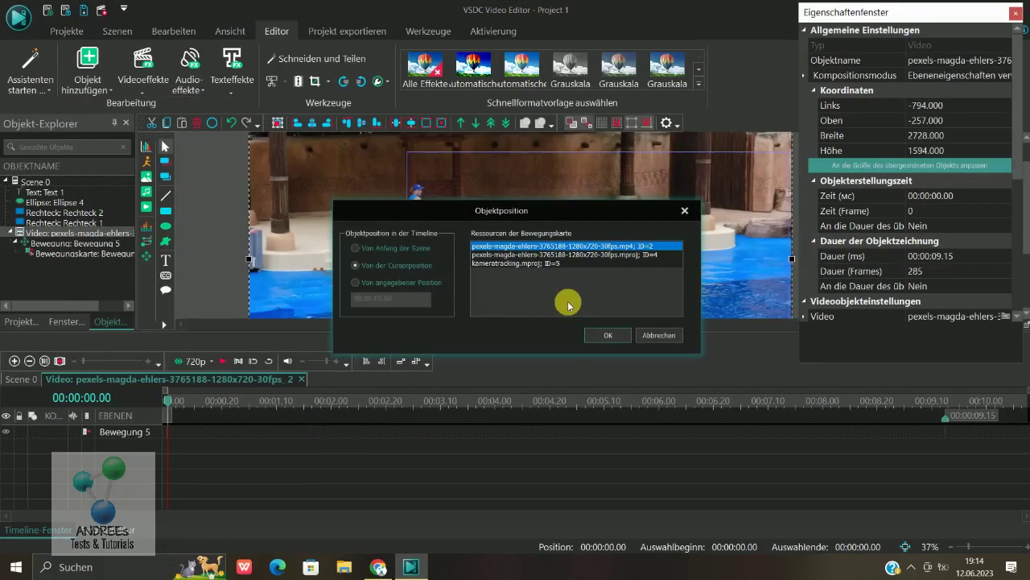
{"action": "left_click", "coordinate": [515, 264]}
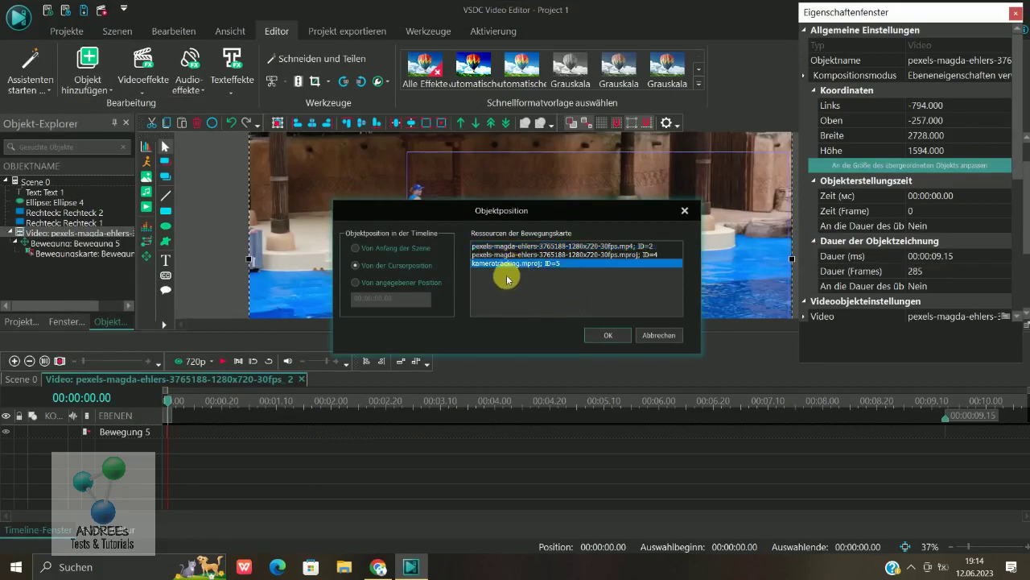
{"action": "left_click", "coordinate": [620, 336]}
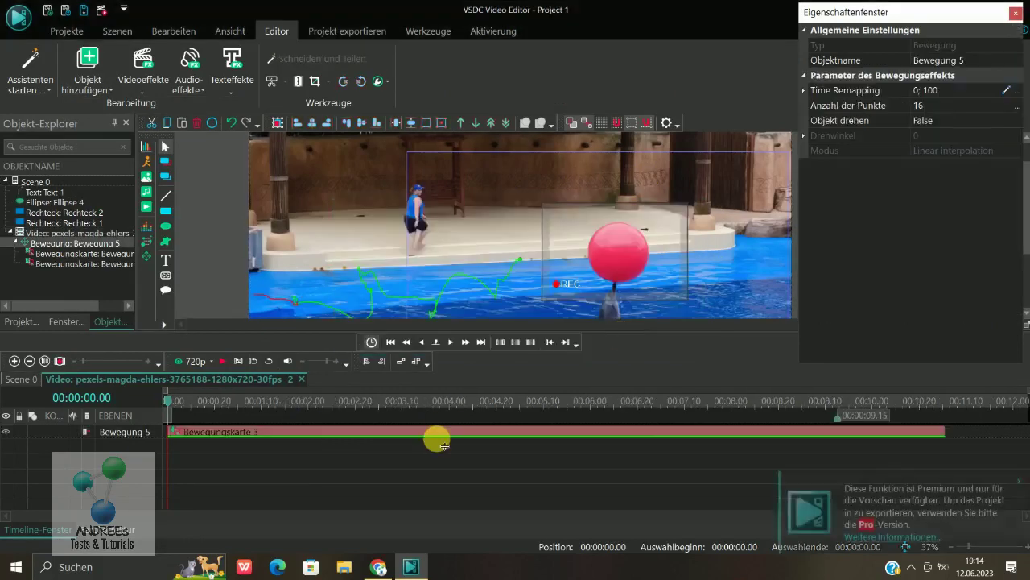
- Trim Bewegungskarte 3 to the 9.15 s video length and set Flugbahn umkehren to True
{"action": "left_click", "coordinate": [926, 438]}
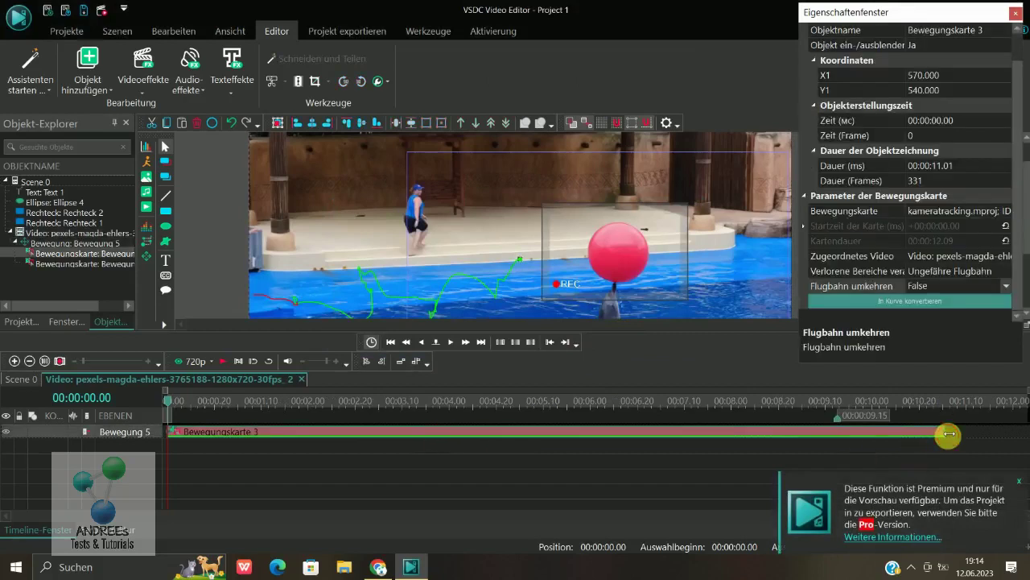
{"action": "left_click_drag", "start_coordinate": [949, 435], "coordinate": [853, 435]}
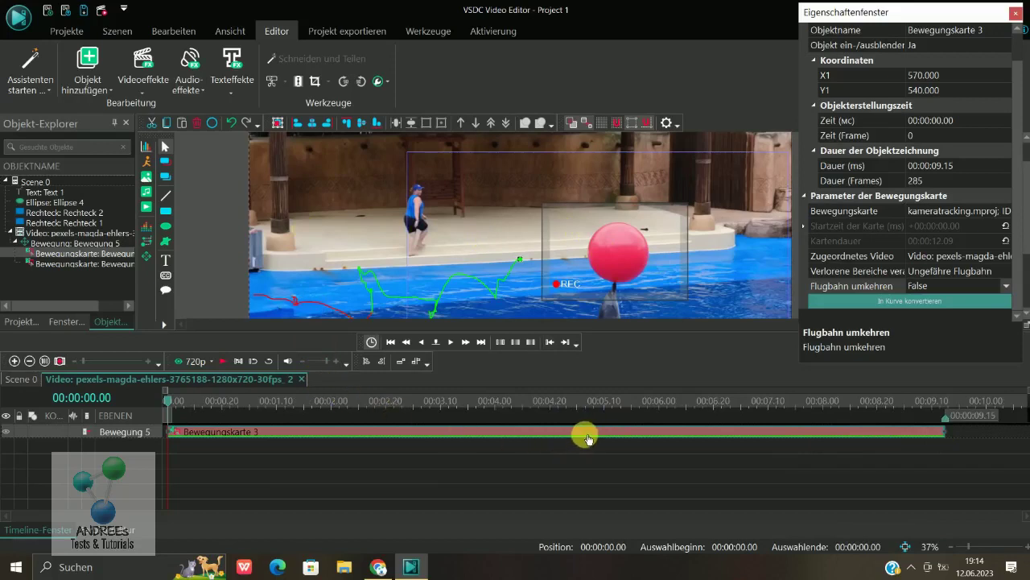
{"action": "left_click", "coordinate": [1016, 207]}
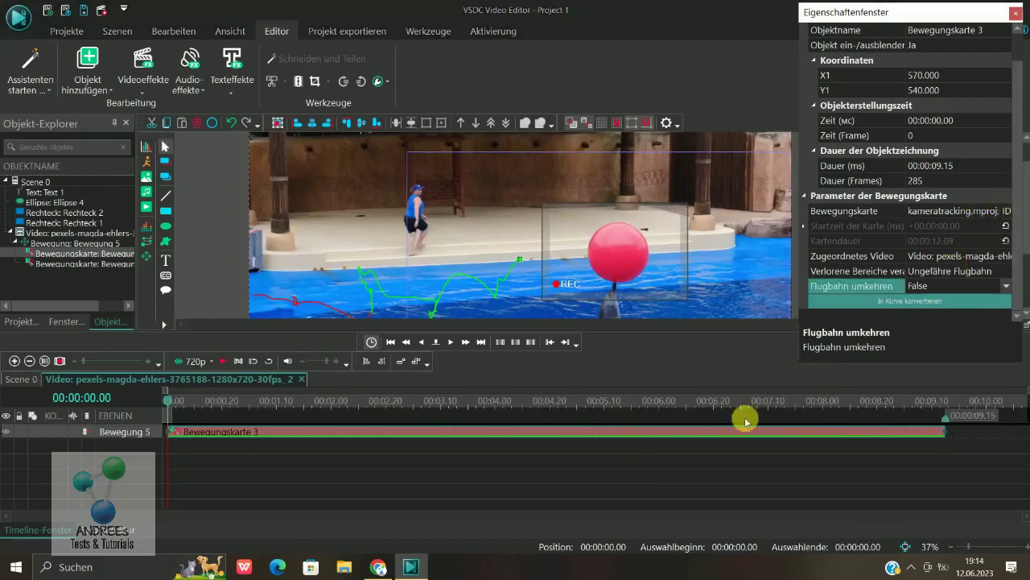
{"action": "left_click", "coordinate": [728, 436]}
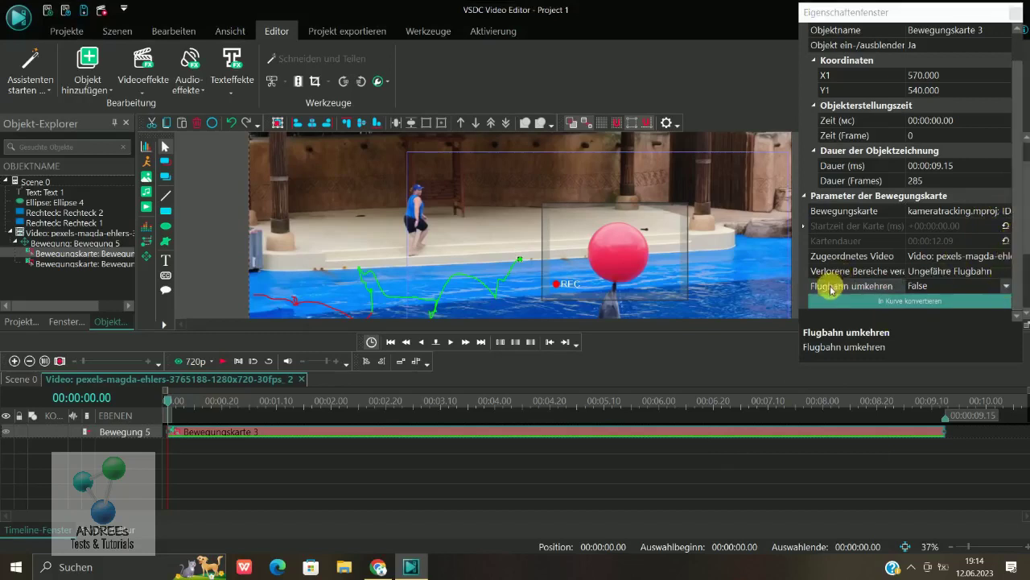
{"action": "left_click", "coordinate": [1006, 288]}
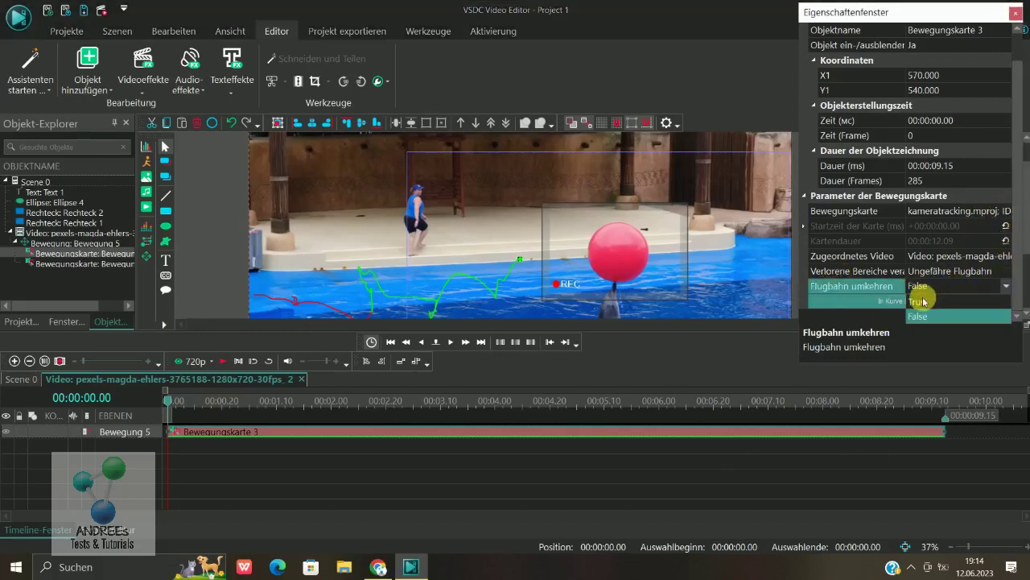
{"action": "left_click", "coordinate": [919, 301]}
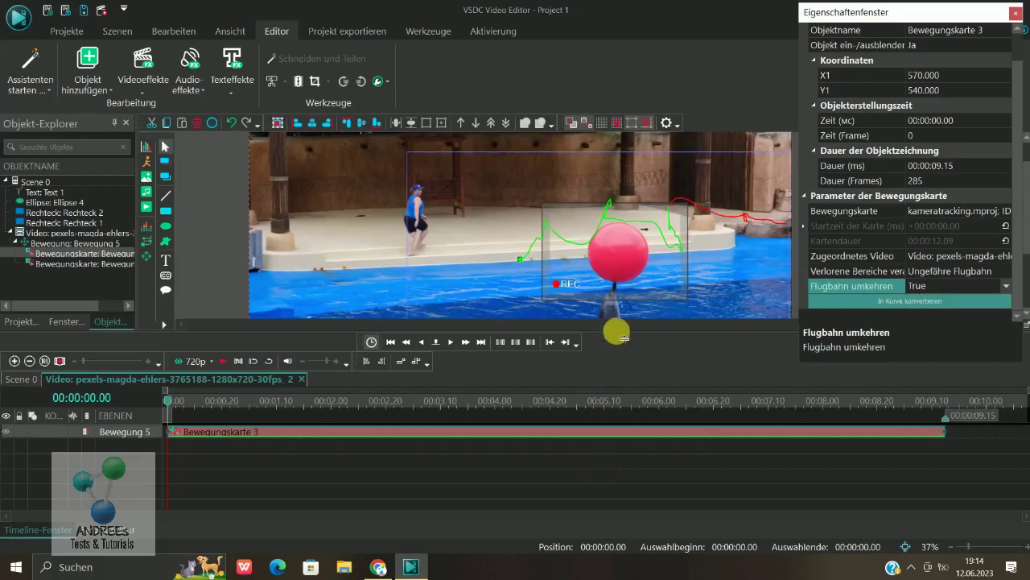
{"action": "left_click_drag", "start_coordinate": [616, 330], "coordinate": [626, 404]}
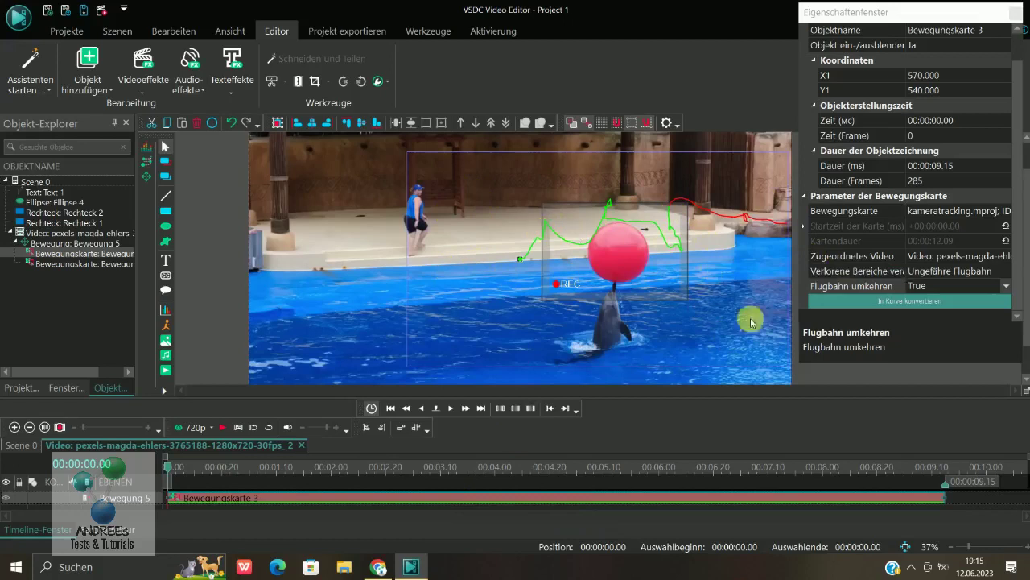
- From the Scene 0 tab, preview the REC frame tracking the ball, then close the preview
{"action": "left_click", "coordinate": [19, 447]}
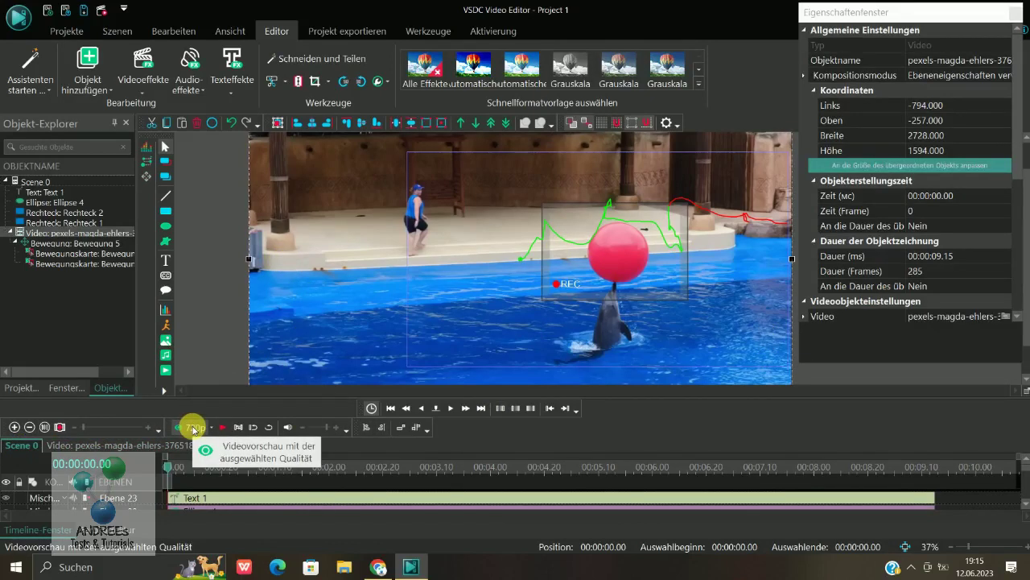
{"action": "left_click", "coordinate": [194, 429]}
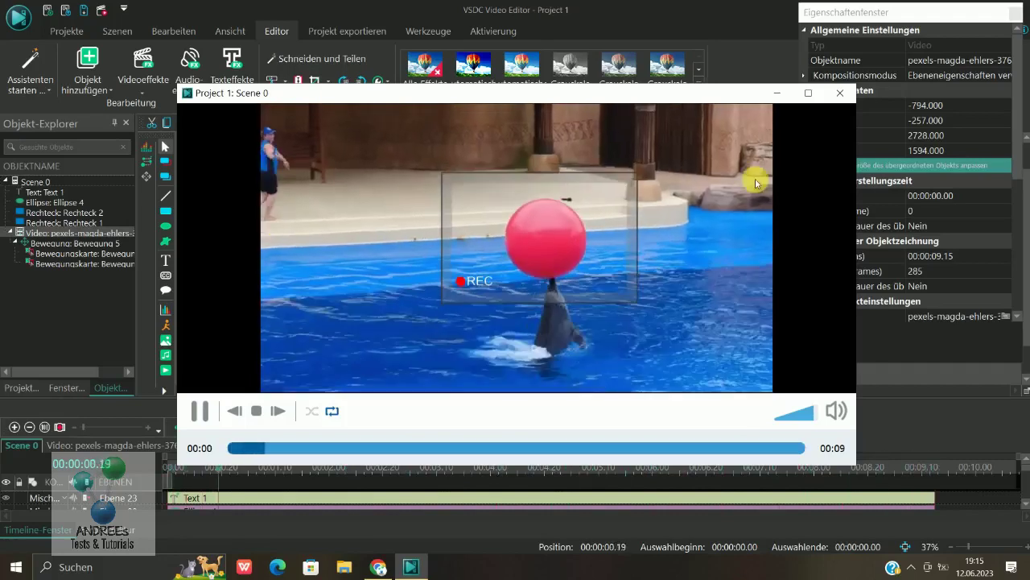
{"action": "left_click", "coordinate": [843, 94]}
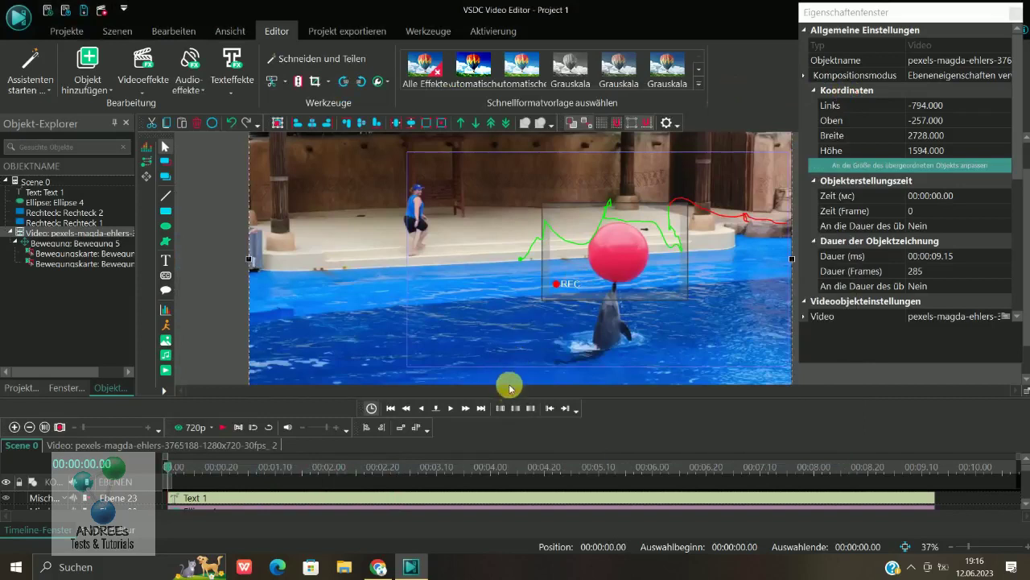
- Zoom out and drag the video's top-right handle to resize it to 2798 × 1612
{"action": "left_click_drag", "start_coordinate": [512, 397], "coordinate": [512, 419]}
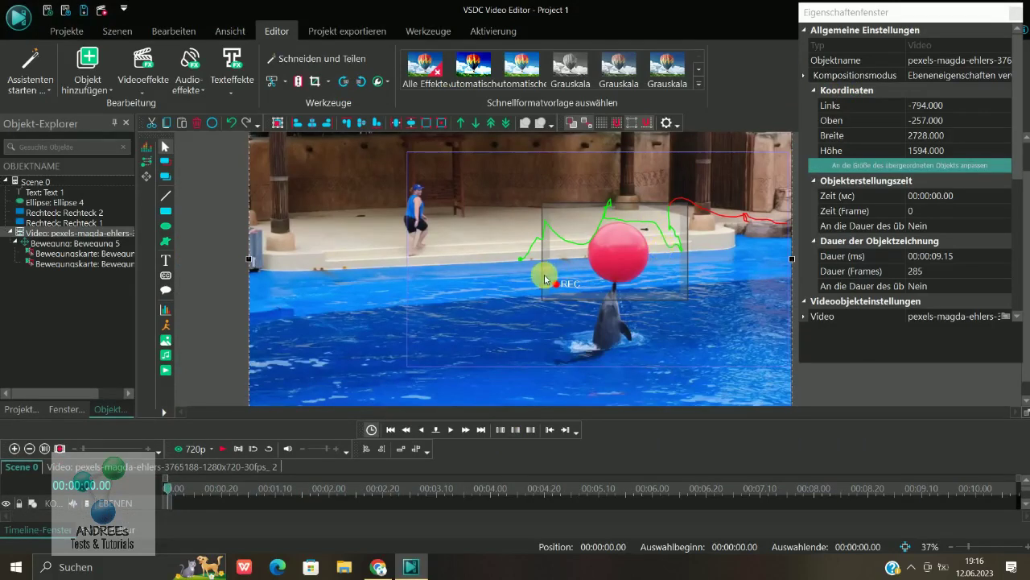
{"action": "scroll", "coordinate": [544, 274], "scroll_direction": "down", "scroll_amount": 1}
{"action": "scroll", "coordinate": [545, 274], "scroll_direction": "down", "scroll_amount": 1}
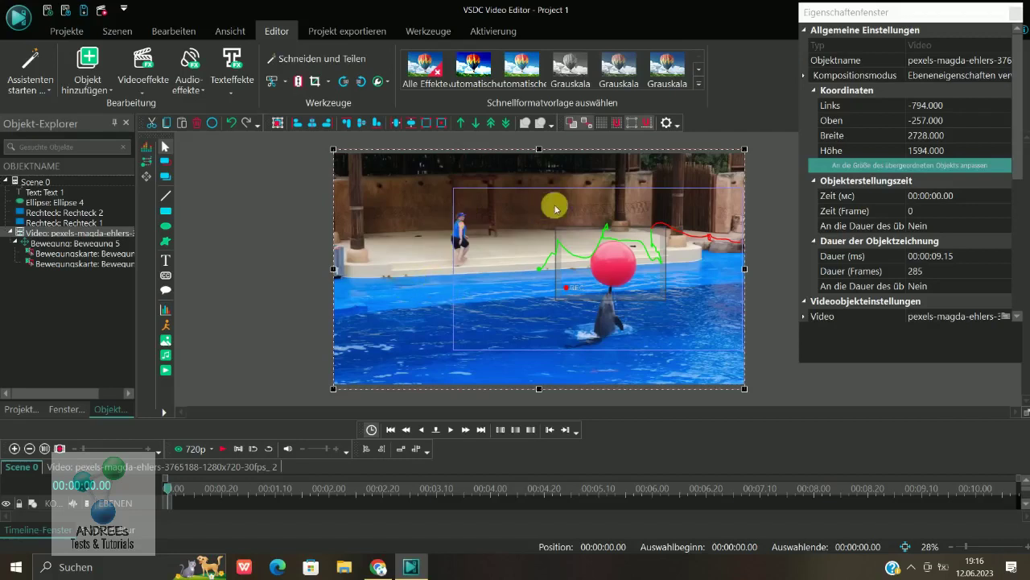
{"action": "left_click_drag", "start_coordinate": [747, 151], "coordinate": [757, 149]}
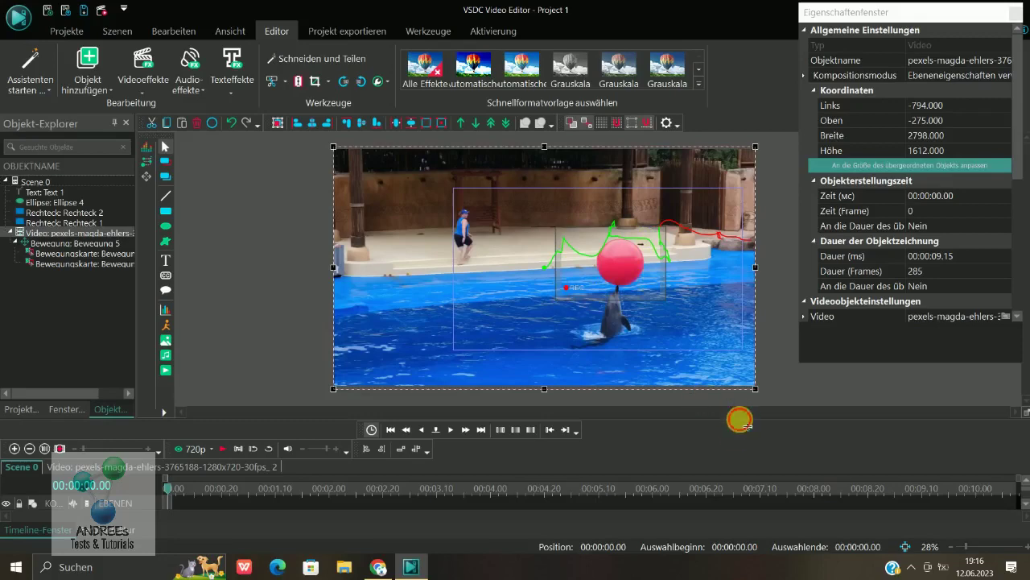
{"action": "left_click_drag", "start_coordinate": [740, 420], "coordinate": [735, 339]}
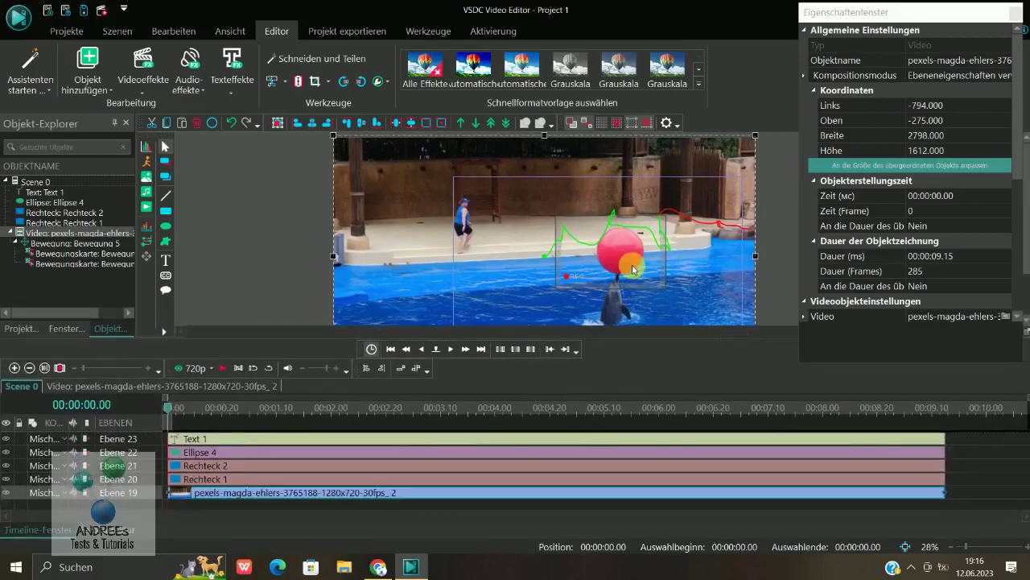
{"action": "left_click", "coordinate": [206, 465]}
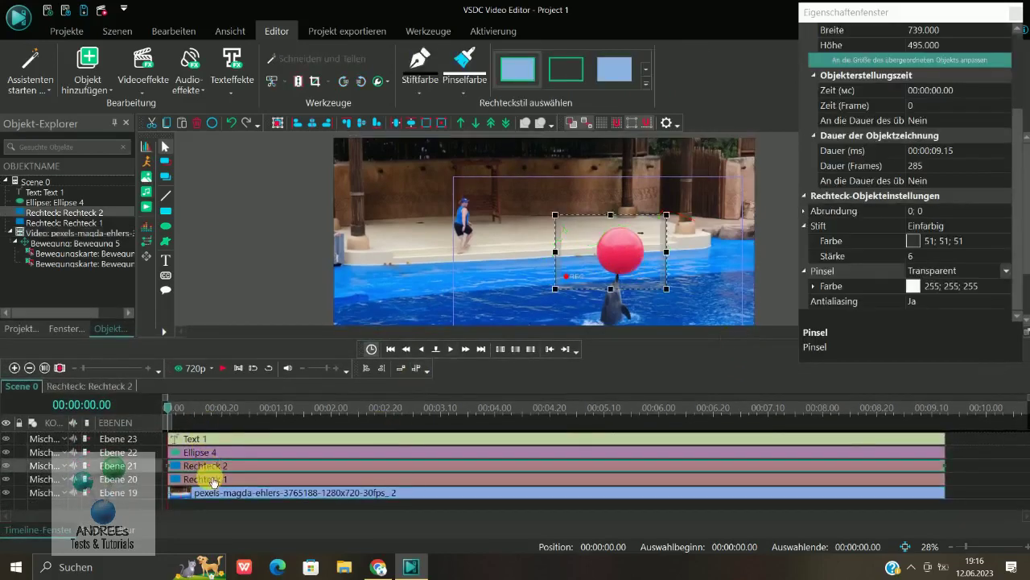
{"action": "left_click", "coordinate": [207, 453]}
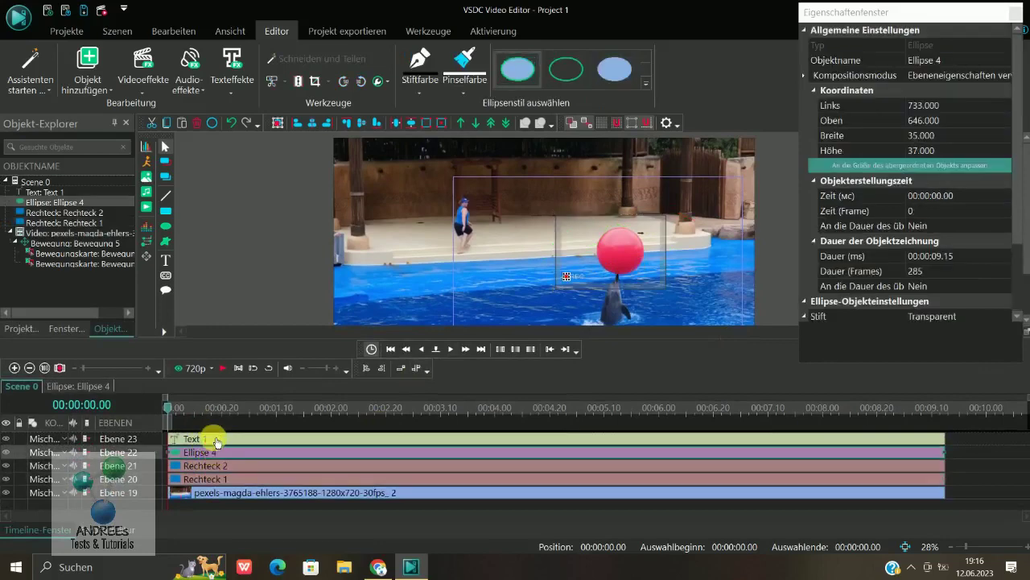
{"action": "left_click", "coordinate": [217, 440]}
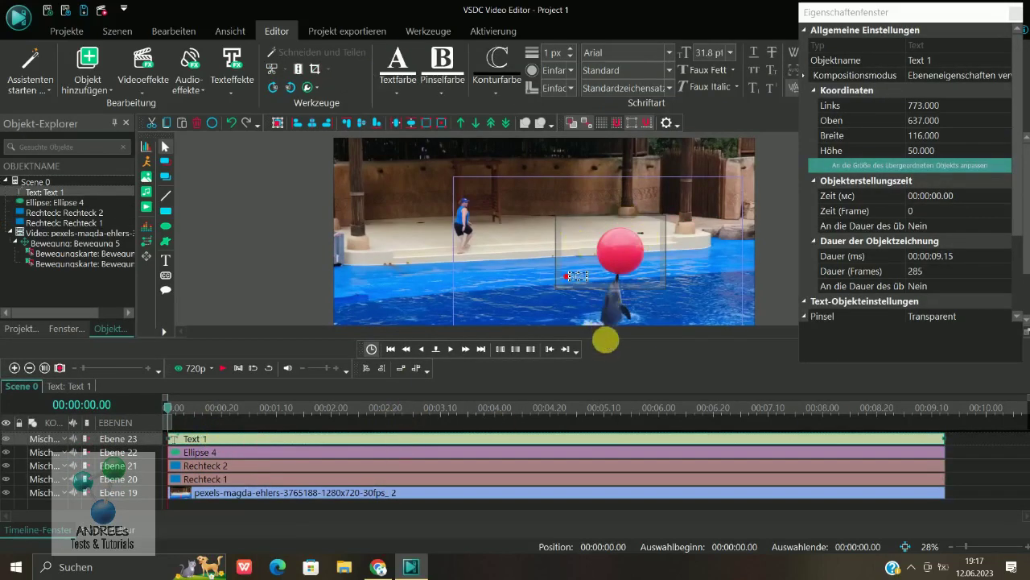
{"action": "left_click_drag", "start_coordinate": [606, 339], "coordinate": [610, 376]}
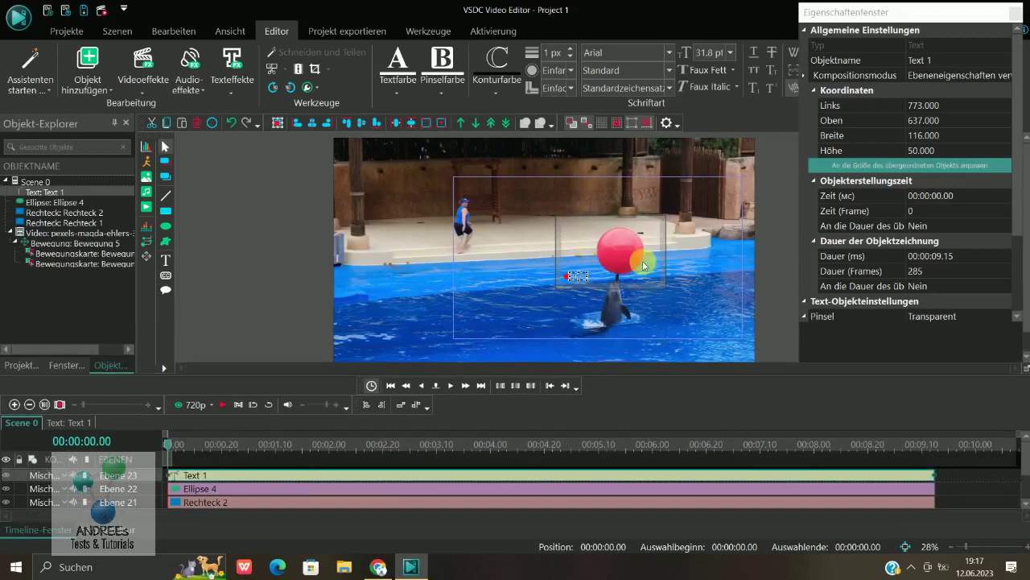